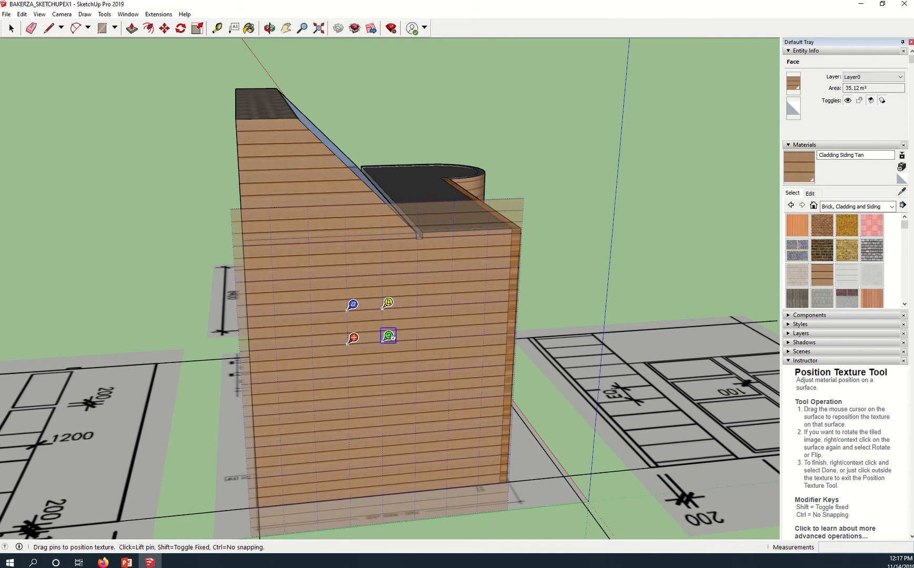
Adjust the siding texture's rotation, reduce its scale and reposition it on the large side wall, keeping the boards horizontal.
left_click_drag(388, 335, 354, 371)
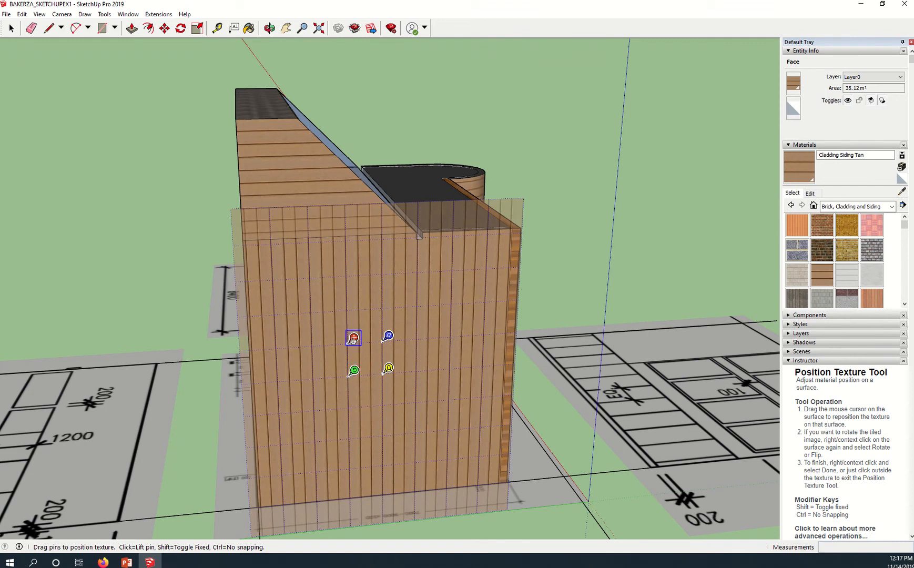
left_click_drag(352, 339, 386, 341)
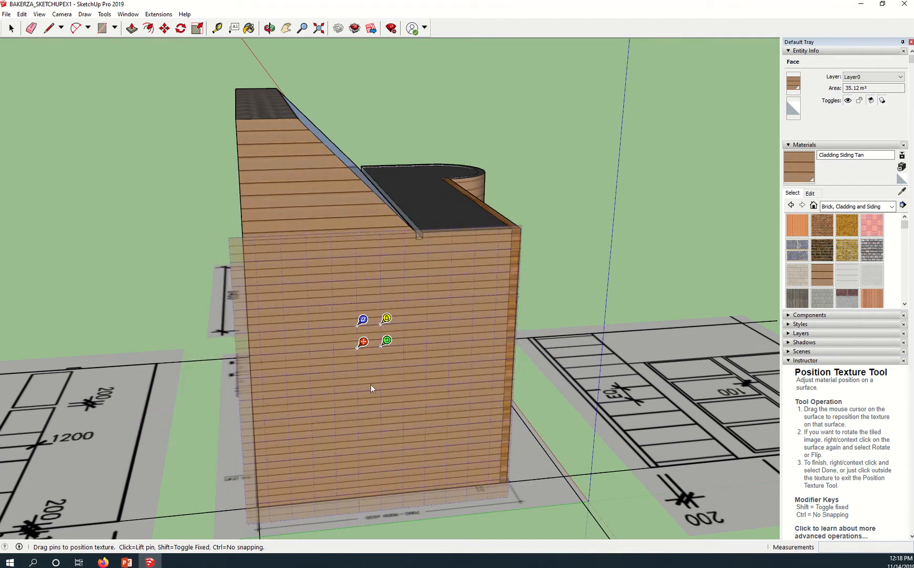
left_click_drag(363, 342, 365, 359)
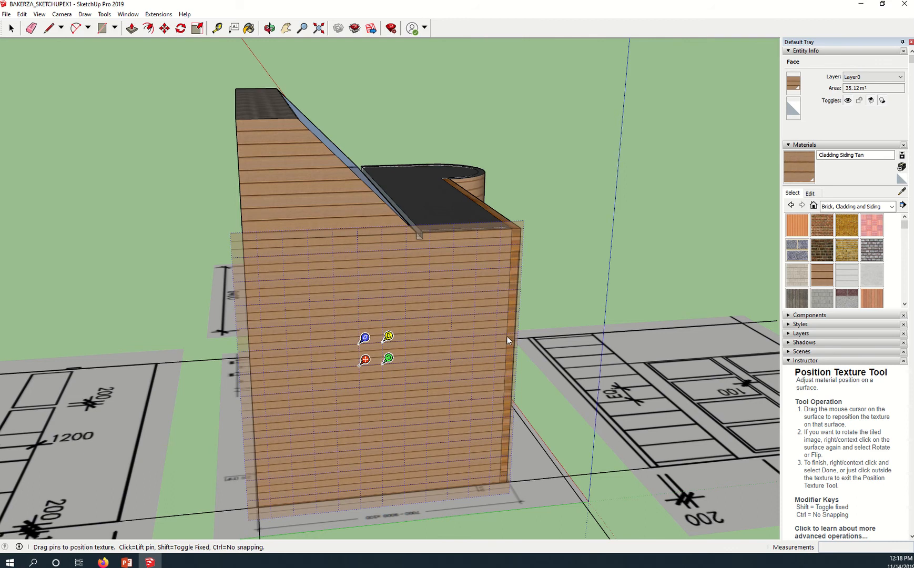
left_click(669, 259)
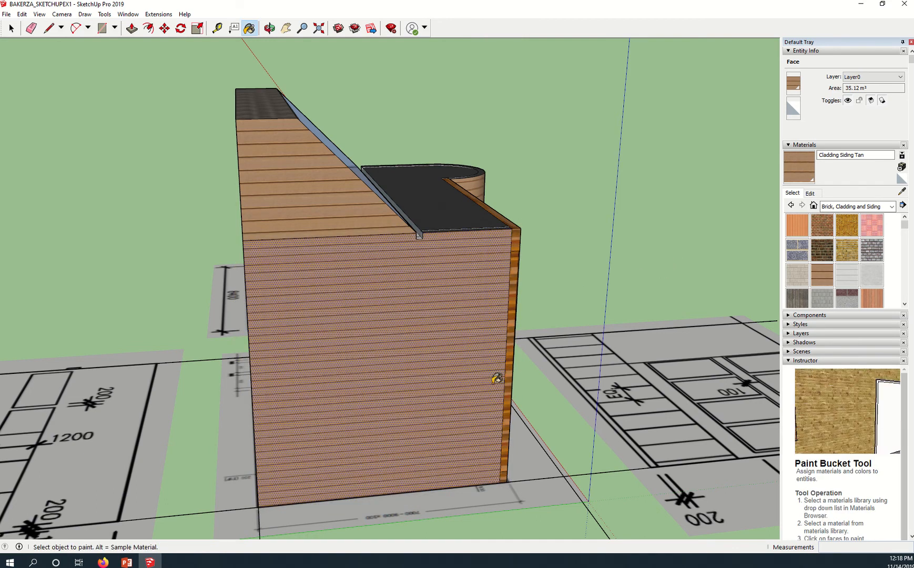
Open the wall's siding texture image in the external viewer to inspect it, and close the viewer again.
right_click(392, 349)
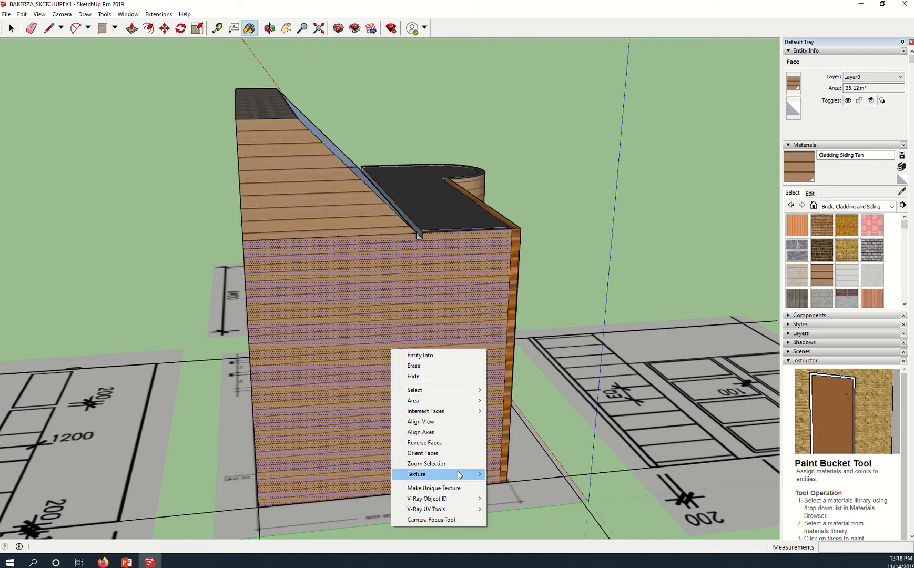
mouse_move(463, 476)
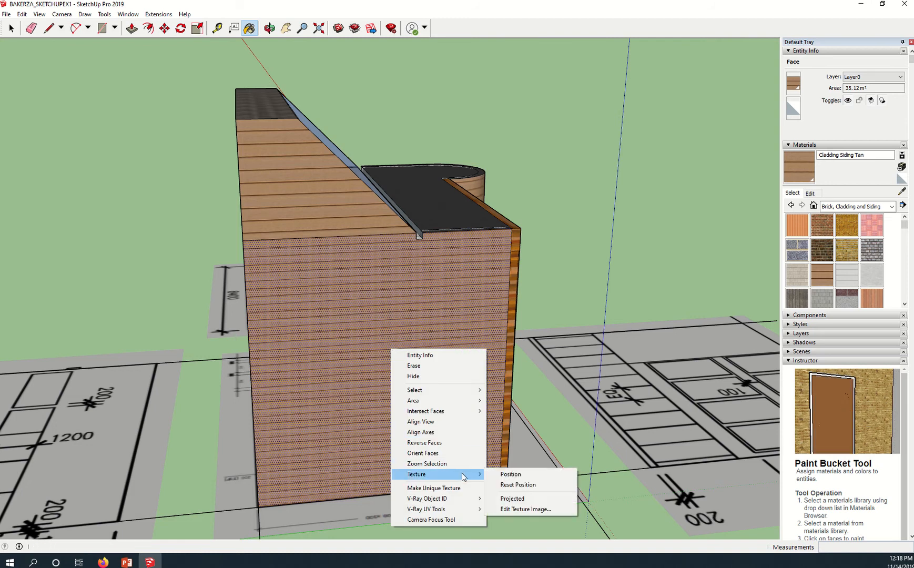
left_click(524, 509)
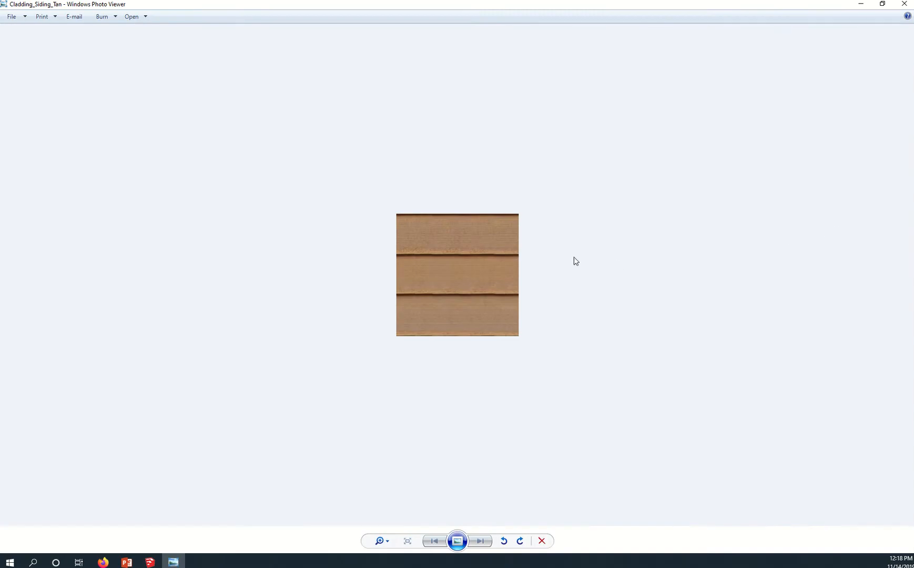
left_click(904, 5)
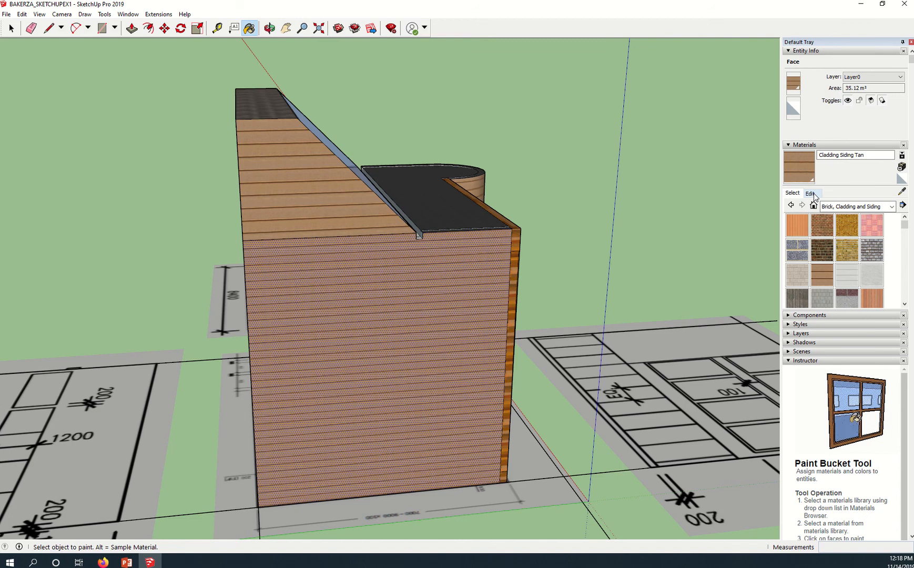
Edit the Cladding Siding Tan material with linked proportions, setting its texture width first to 1 m and finally to 2 m.
left_click(812, 194)
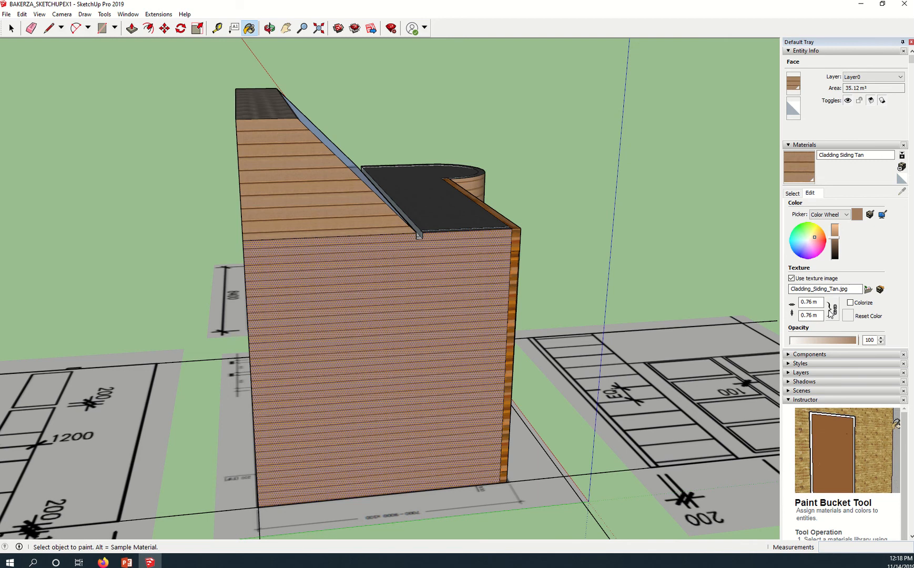
left_click(800, 302)
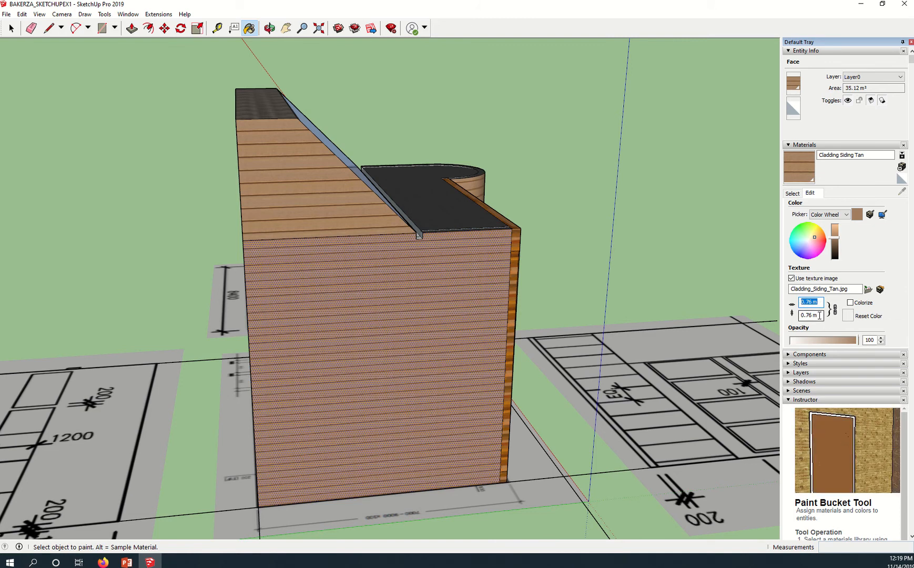
left_click(819, 314)
left_click(820, 303)
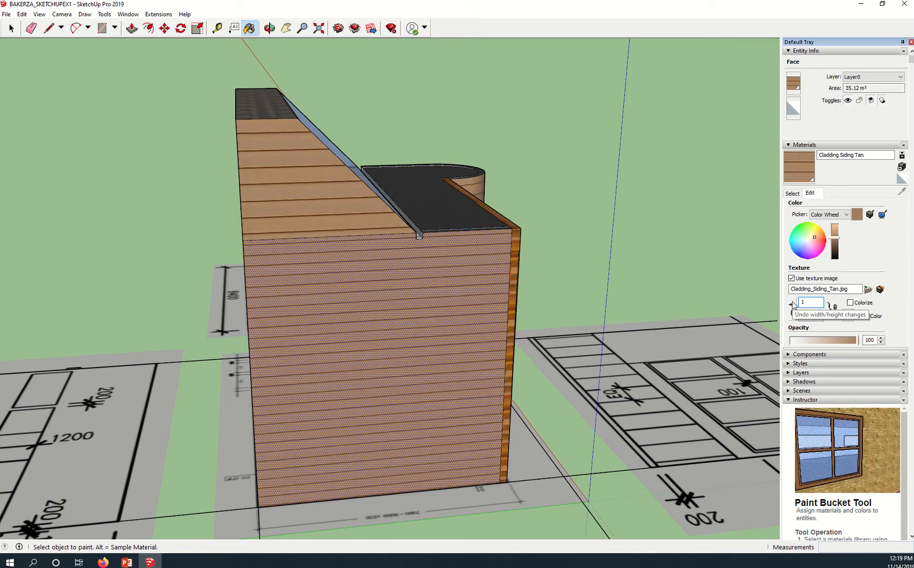
type("1")
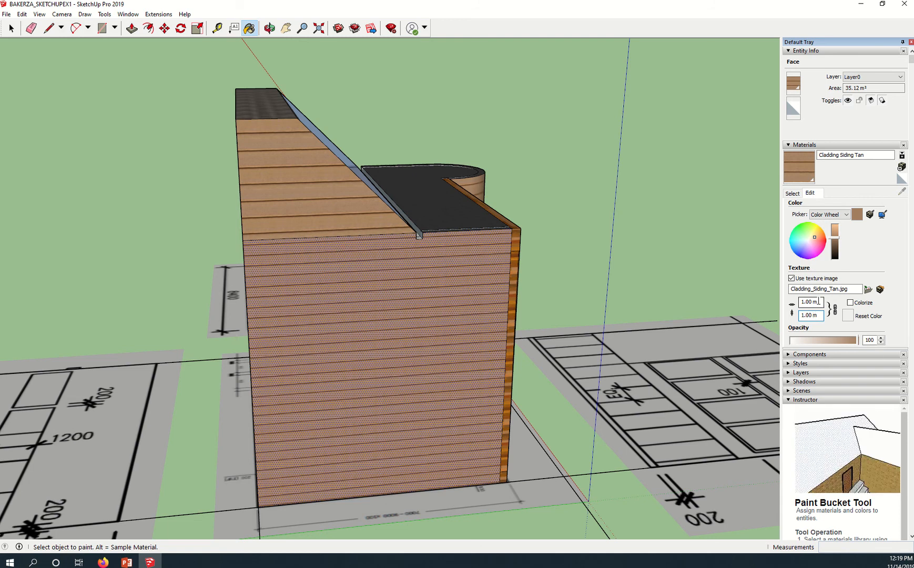
left_click_drag(819, 302, 795, 302)
type("2")
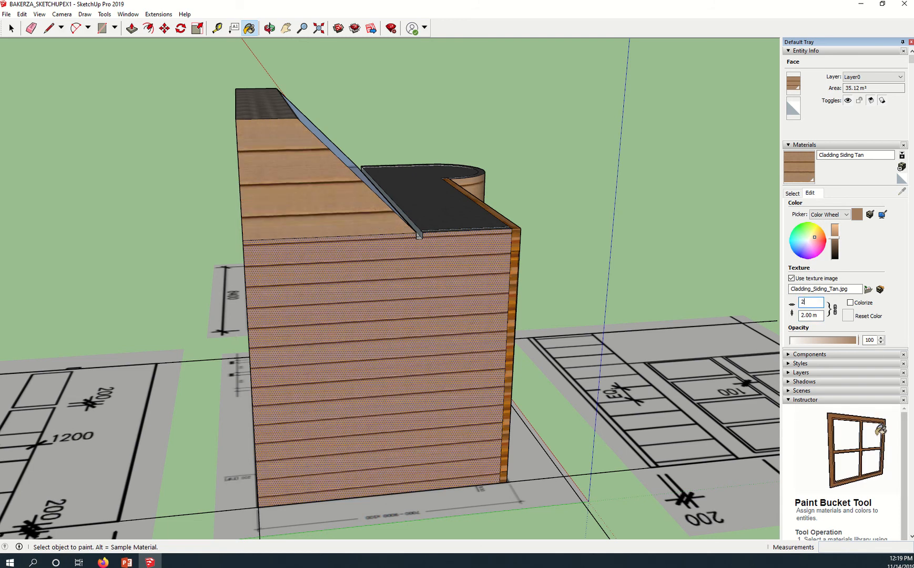
left_click(815, 315)
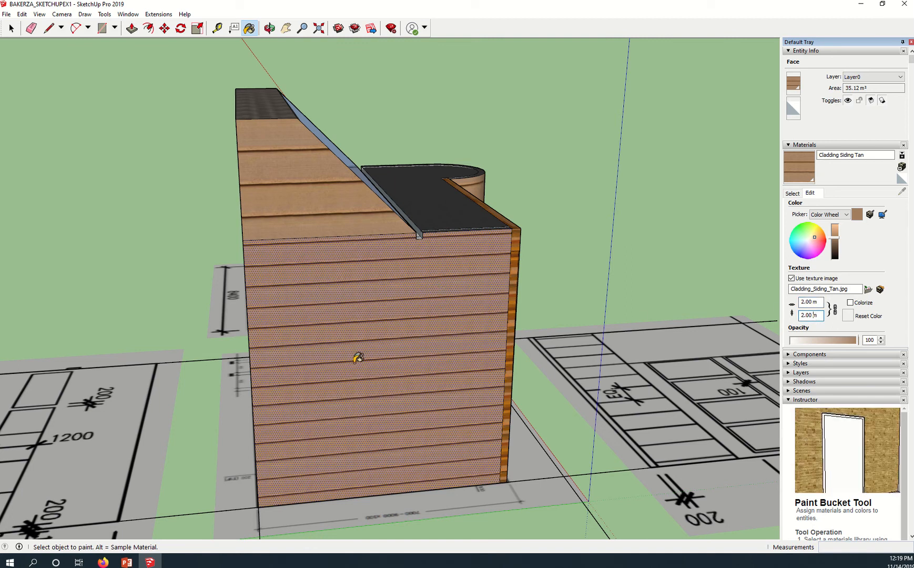
mouse_move(423, 339)
middle_mouse_down()
mouse_move(361, 364)
mouse_move(498, 370)
middle_mouse_up()
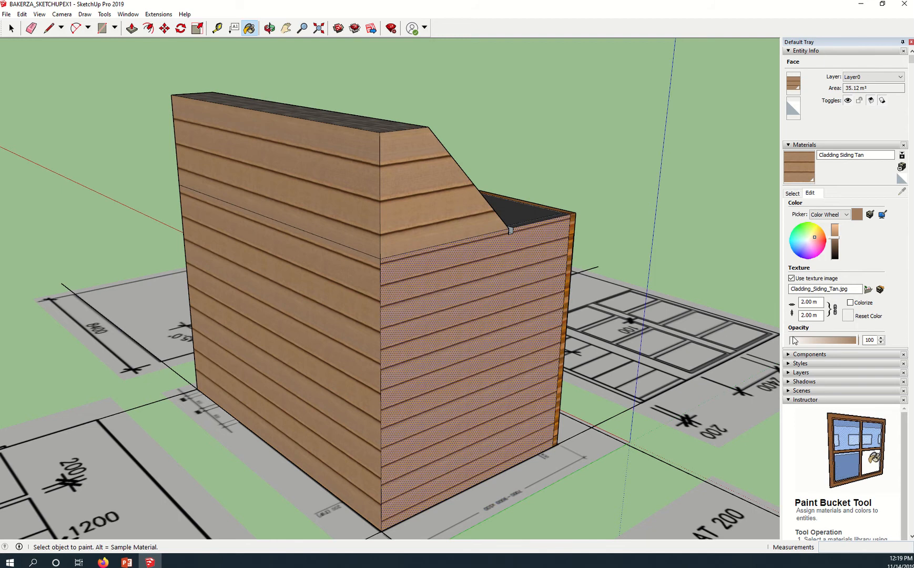
left_click(819, 302)
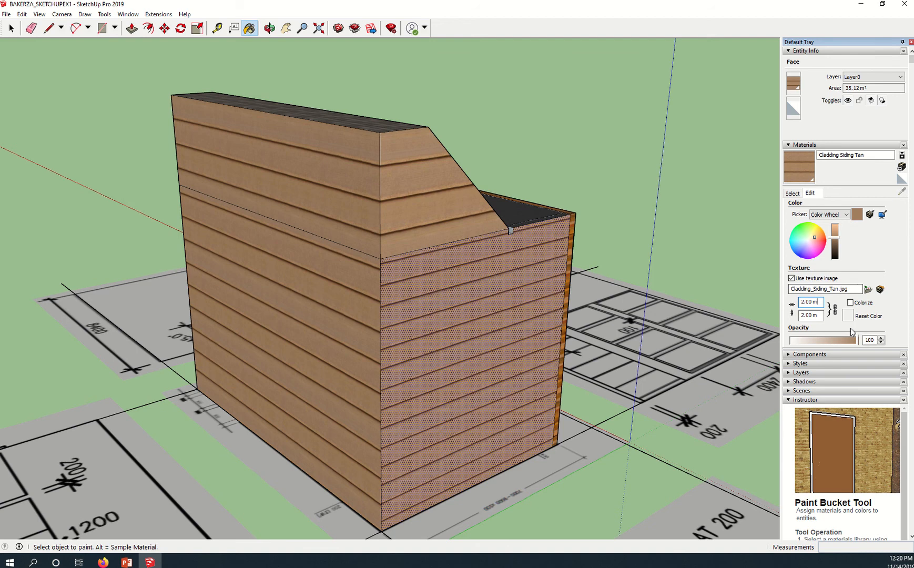
Try green, magenta, orange and other tints on the siding material, and reset its colour to the original.
left_click(806, 236)
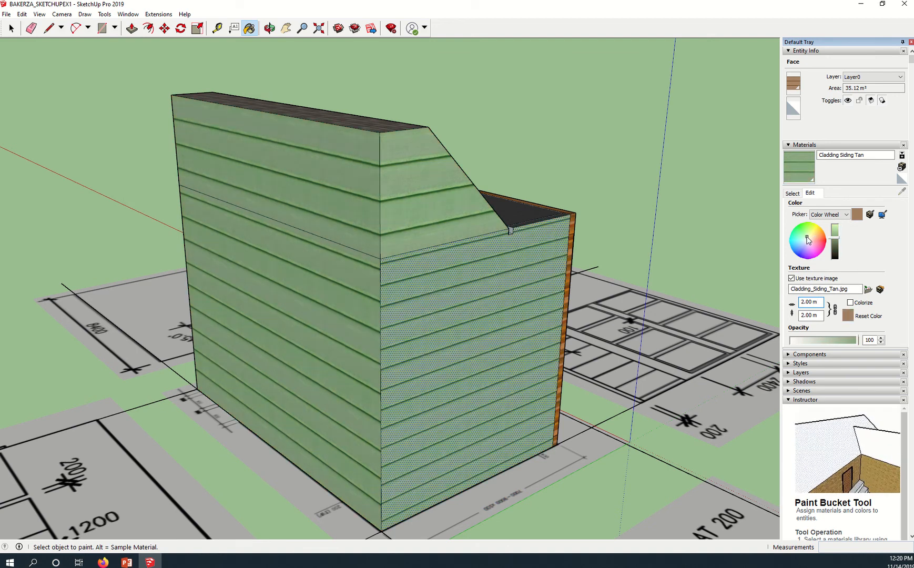
left_click(814, 246)
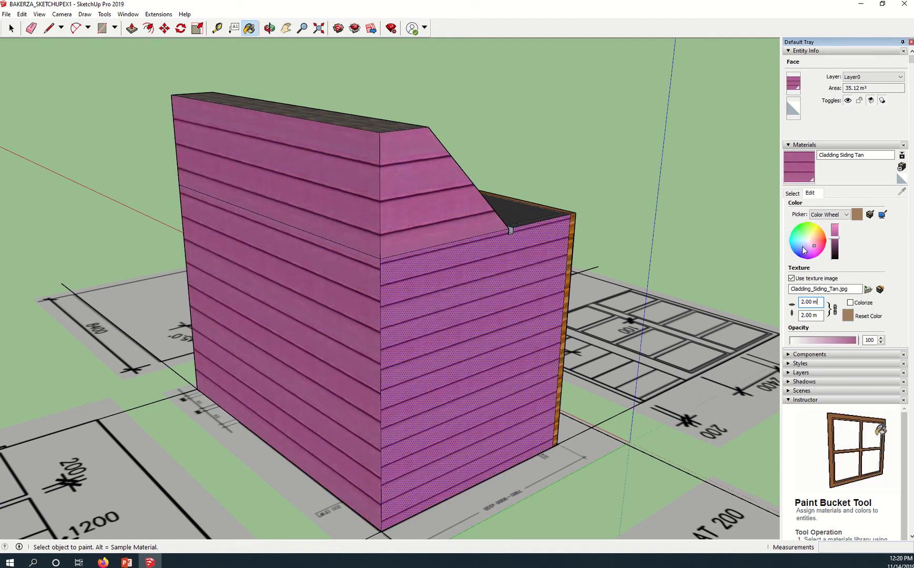
mouse_move(815, 249)
left_mouse_down()
mouse_move(802, 250)
mouse_move(798, 232)
left_mouse_up()
left_click(820, 235)
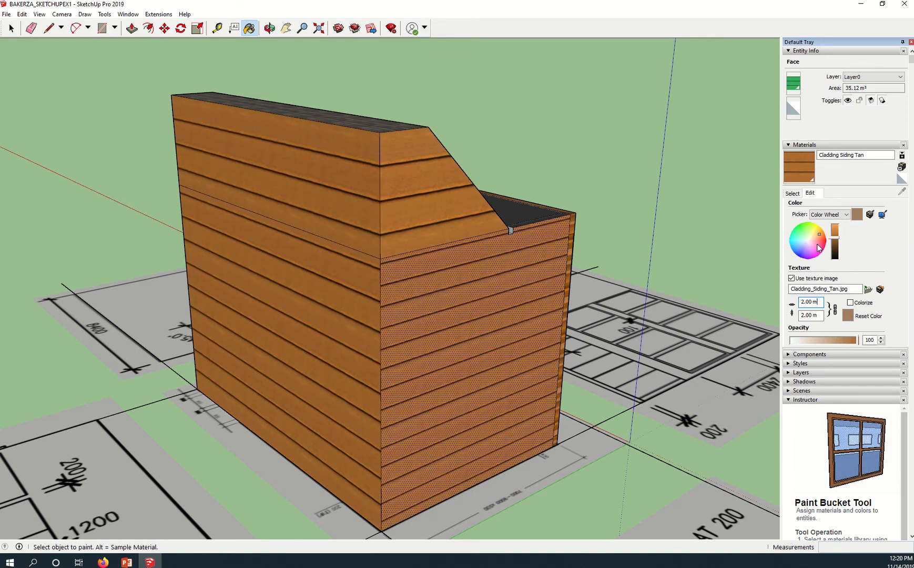
left_click(815, 245)
left_click(807, 244)
left_click(807, 239)
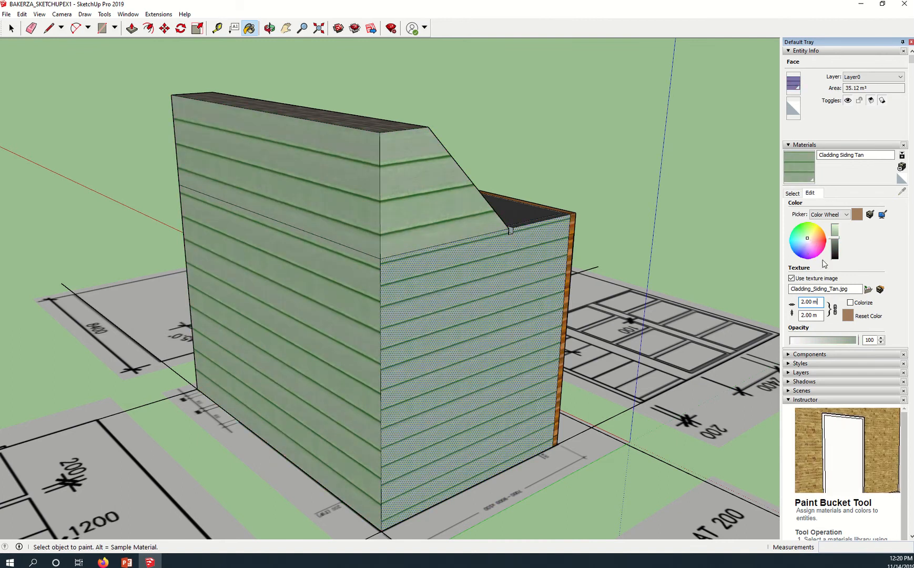
left_click(849, 314)
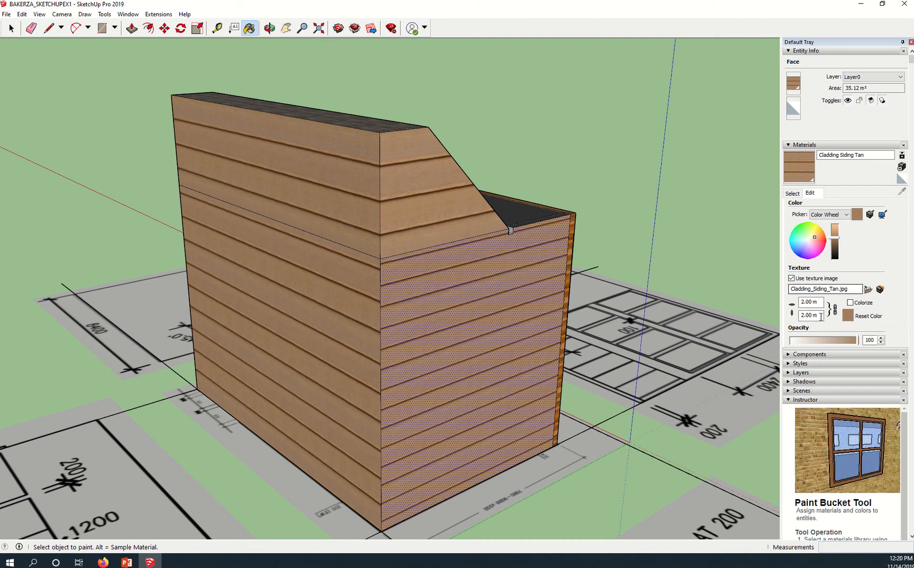
Unlink the siding texture's width and height, and set only the height to 1 m.
left_click(836, 311)
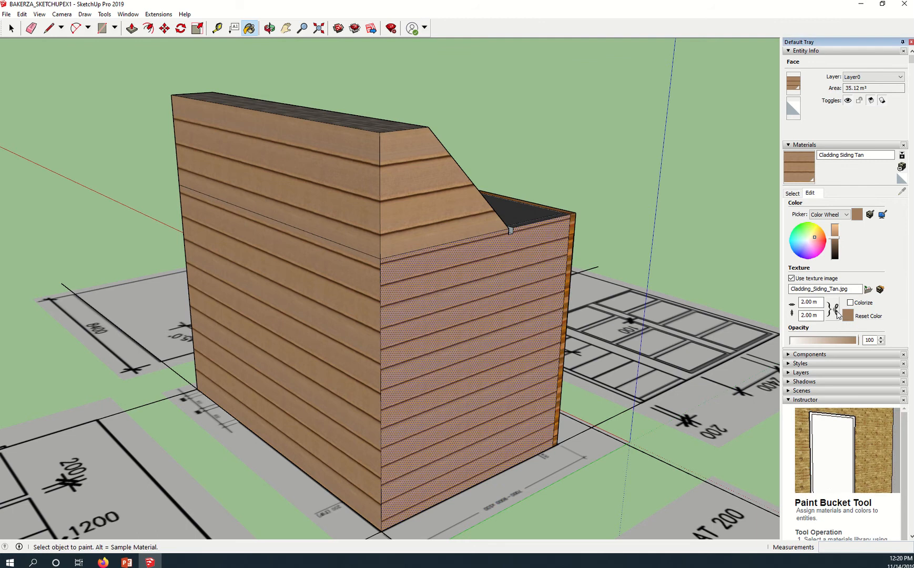
left_click(819, 315)
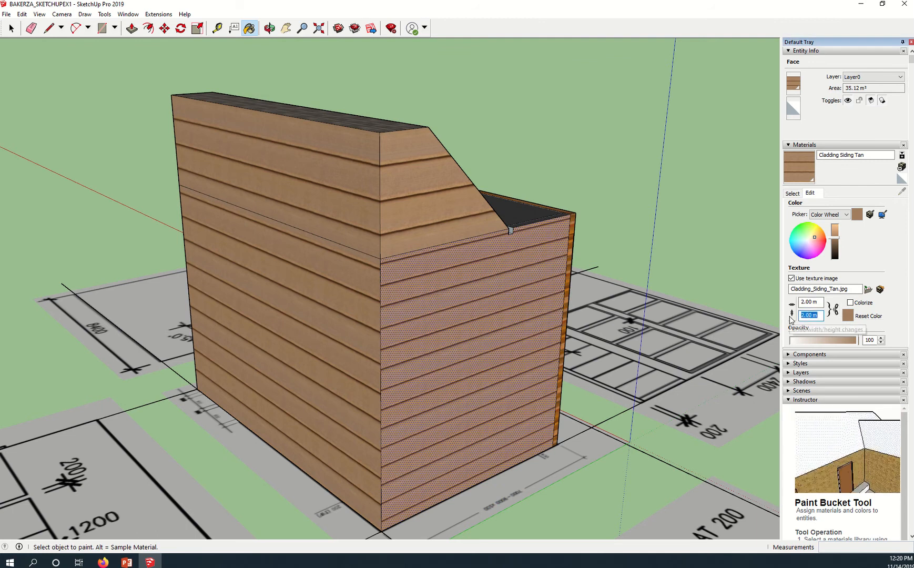
type("1")
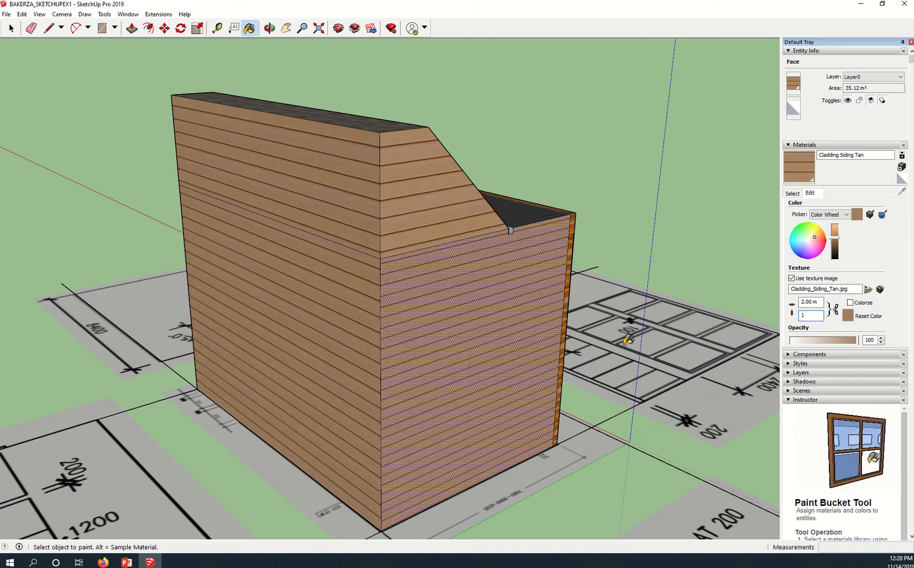
Lock the siding texture's aspect ratio again and set the width to 4 m.
left_click(836, 310)
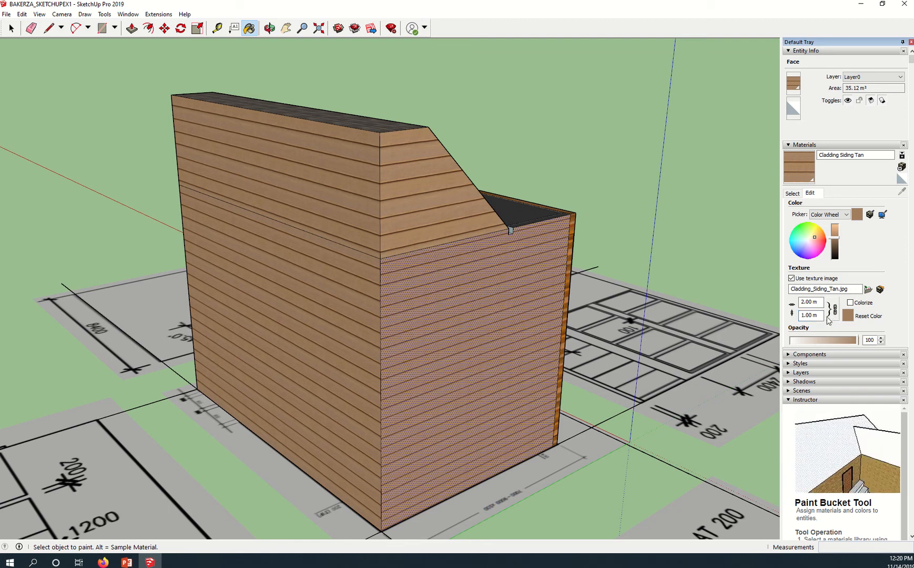
left_click(819, 302)
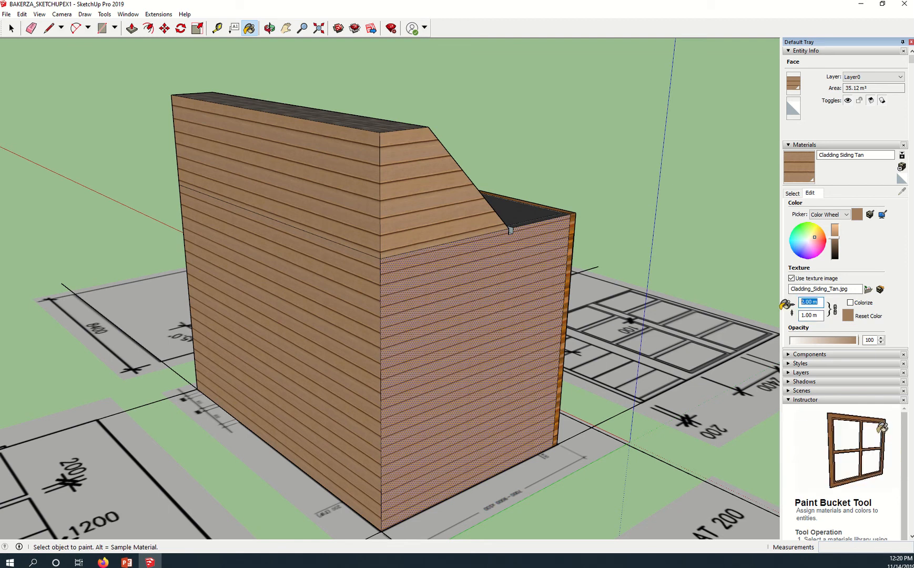
type("4")
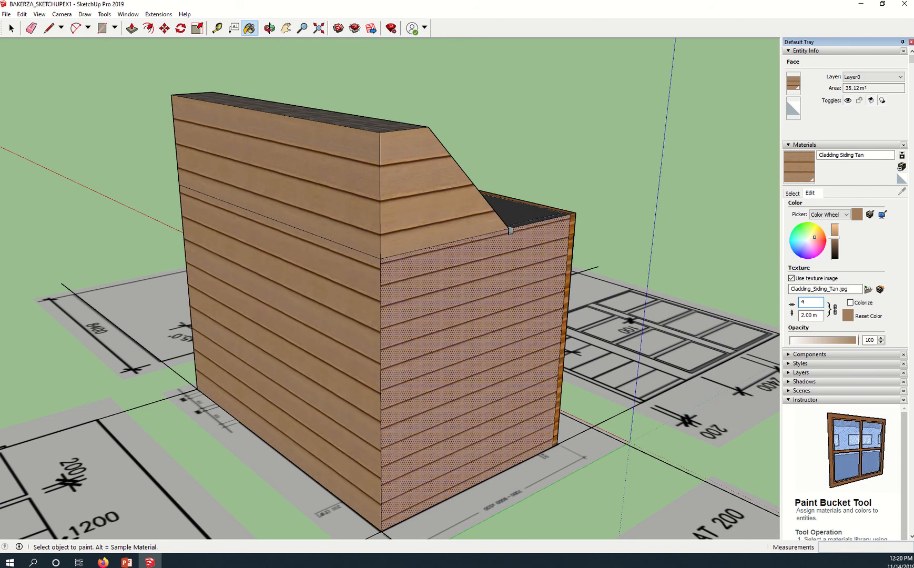
left_click(817, 316)
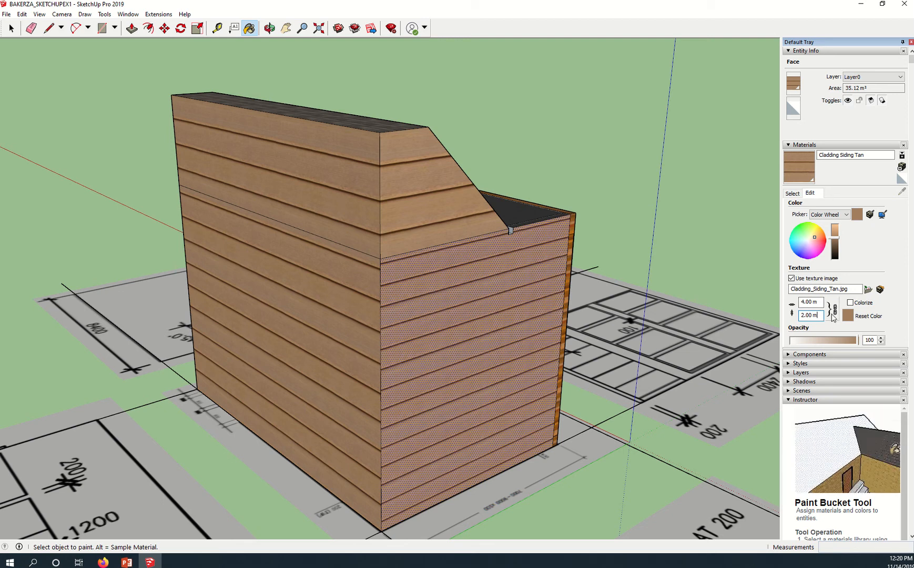
Unlock the siding texture's aspect ratio and set only the width to 2 m.
left_click_drag(819, 302, 779, 298)
type("2")
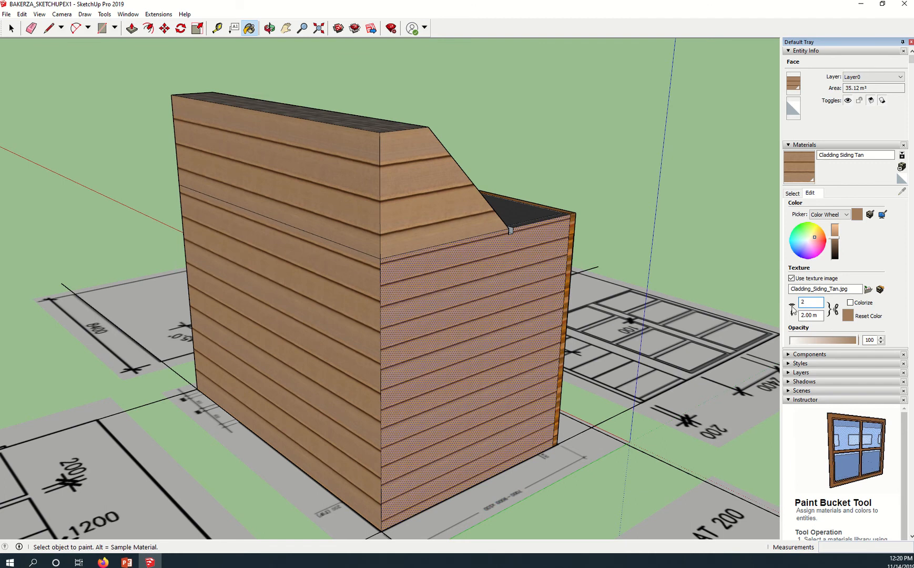
left_click(819, 315)
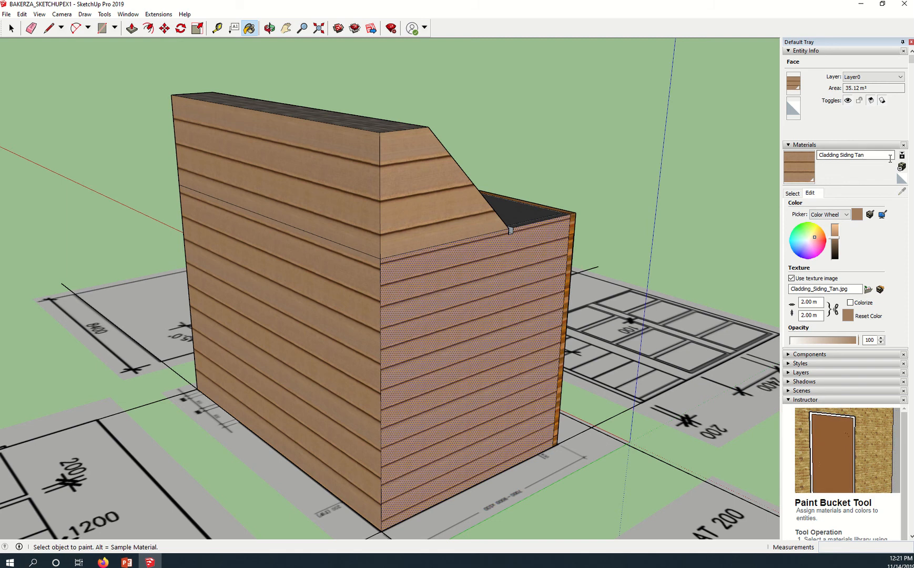
Paint the large side wall with Brick Antique 01 from the Brick, Cladding and Siding collection and inspect the brickwork.
left_click(792, 193)
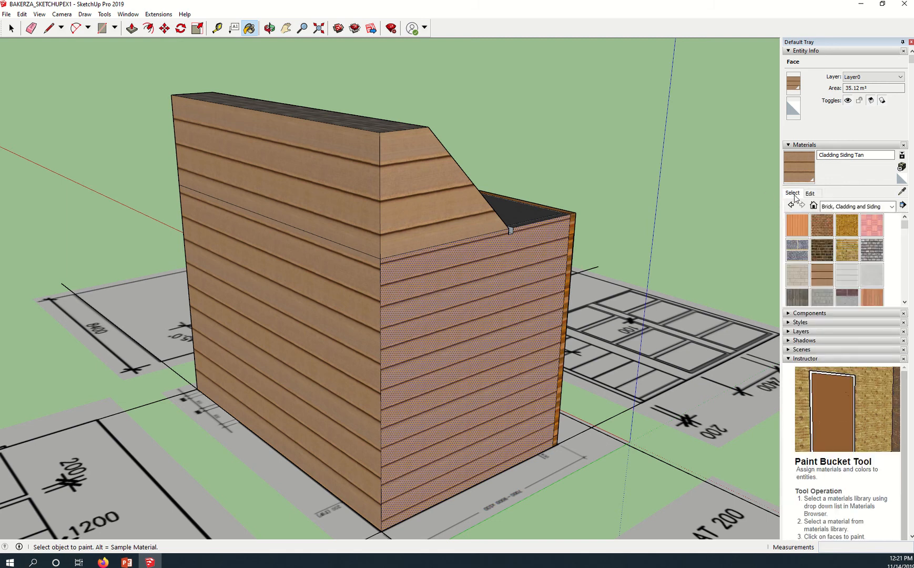
left_click(829, 223)
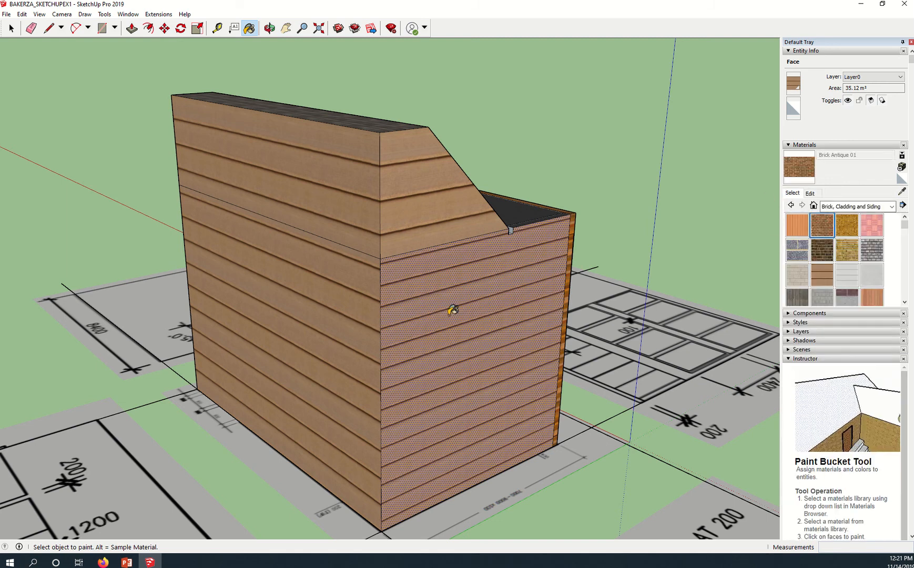
left_click(453, 310)
scroll(447, 368, "up", 6)
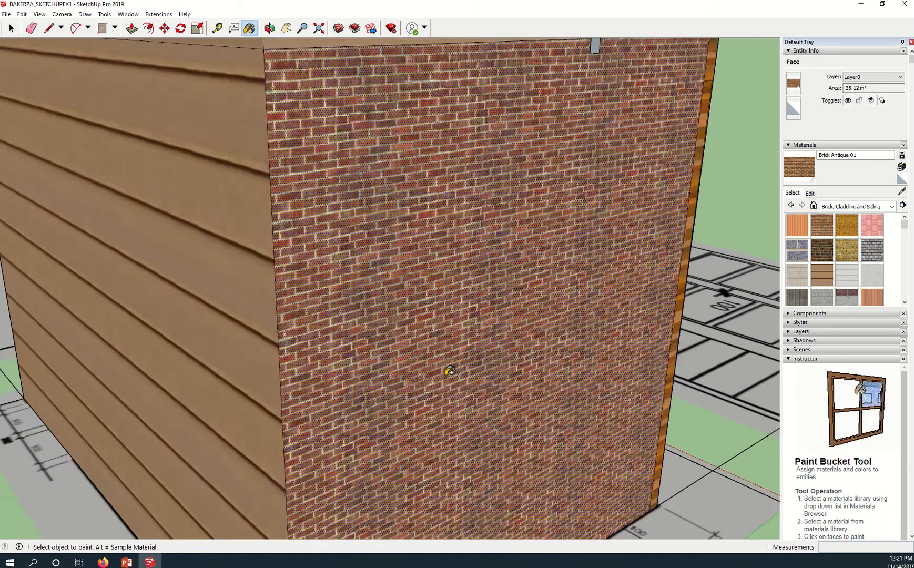
scroll(450, 371, "down", 2)
scroll(526, 442, "down", 4)
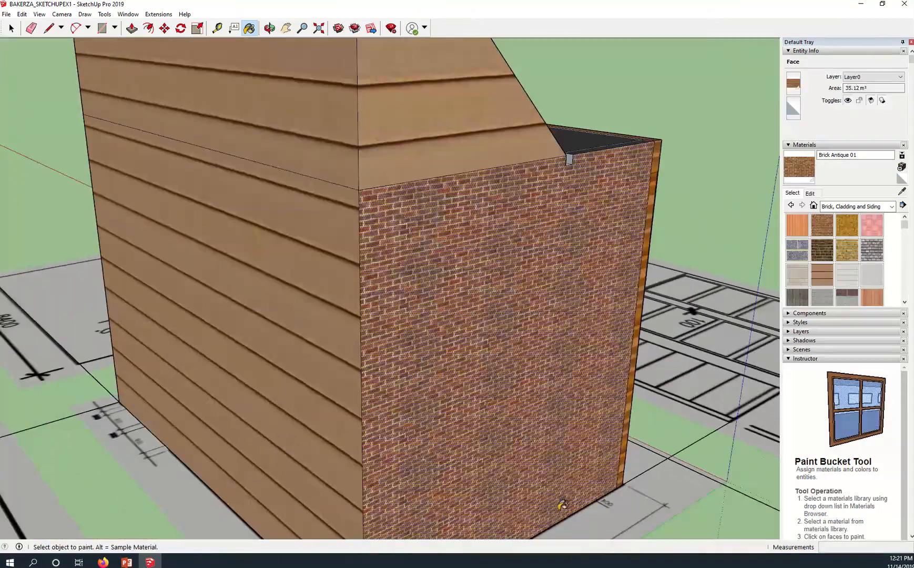
mouse_move(557, 473)
middle_mouse_down()
mouse_move(526, 333)
mouse_move(391, 439)
middle_mouse_up()
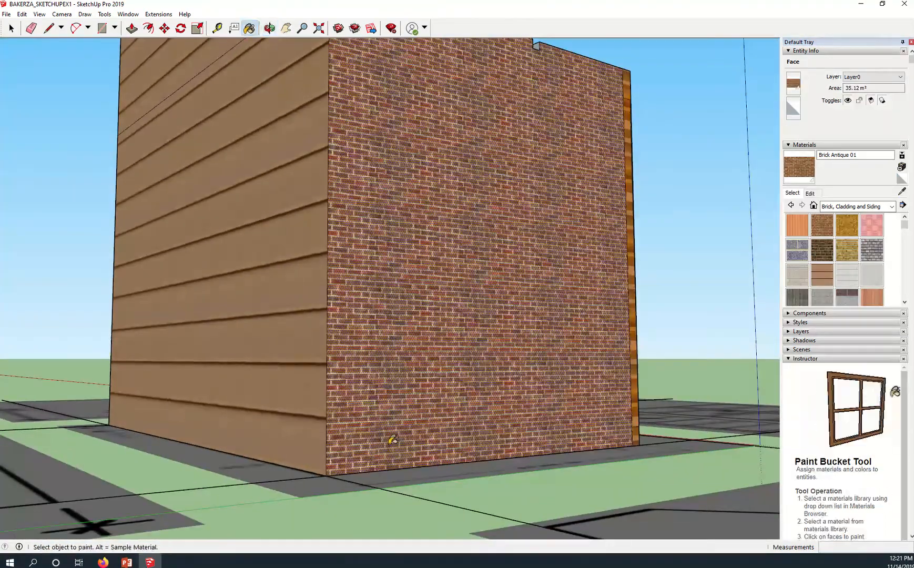
Set the Brick Antique 01 texture's width to 2 m with its aspect ratio locked.
scroll(348, 473, "up", 3)
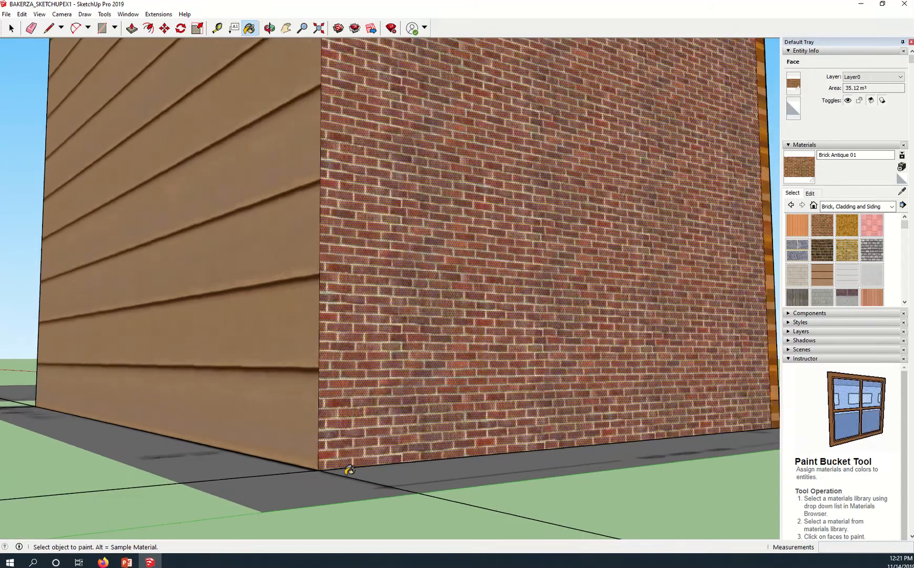
scroll(349, 470, "up", 1)
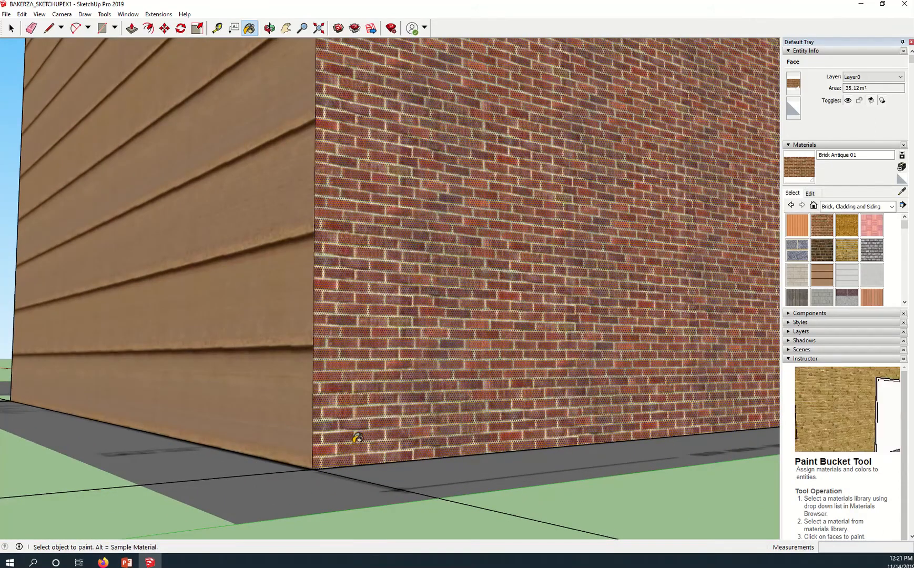
left_click(813, 199)
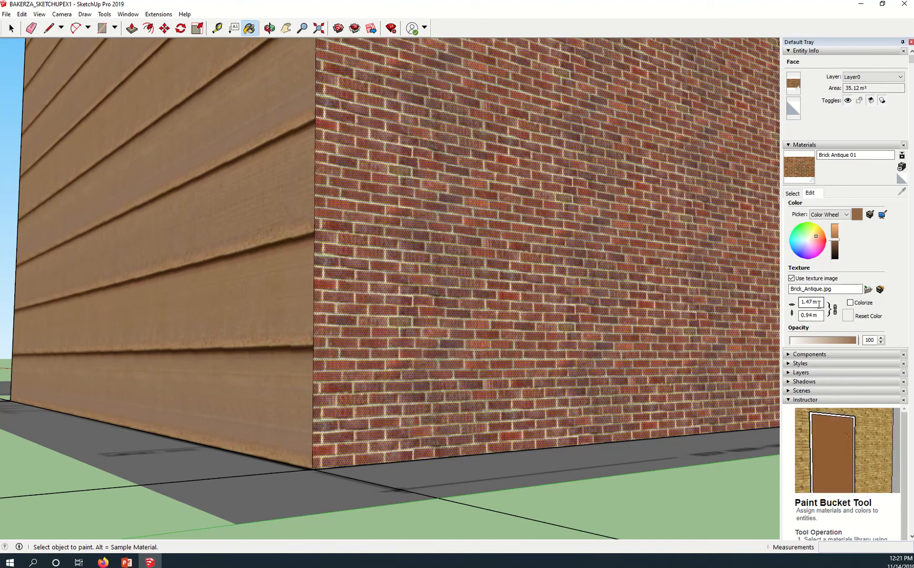
left_click(818, 304)
left_click_drag(818, 303, 797, 300)
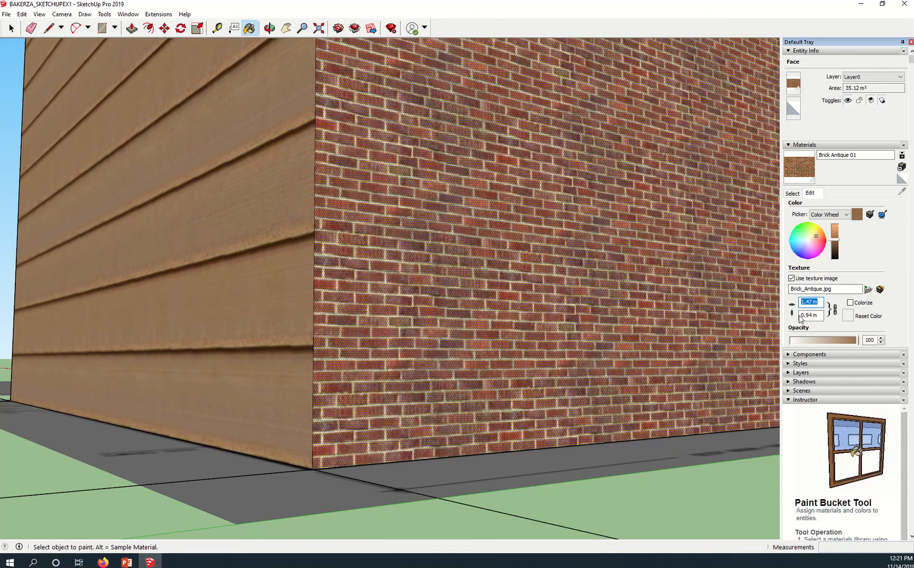
type("2")
key("Return")
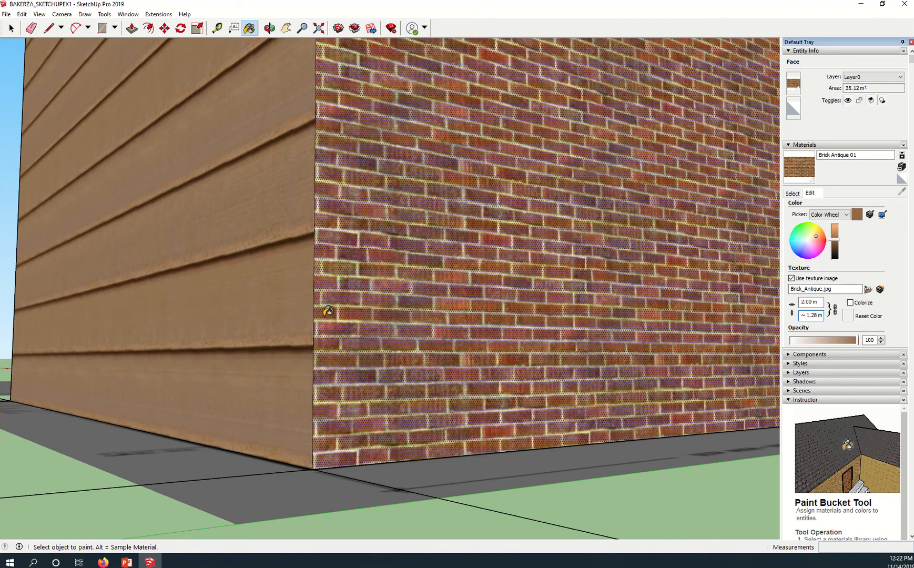
left_click(217, 28)
left_click(312, 469)
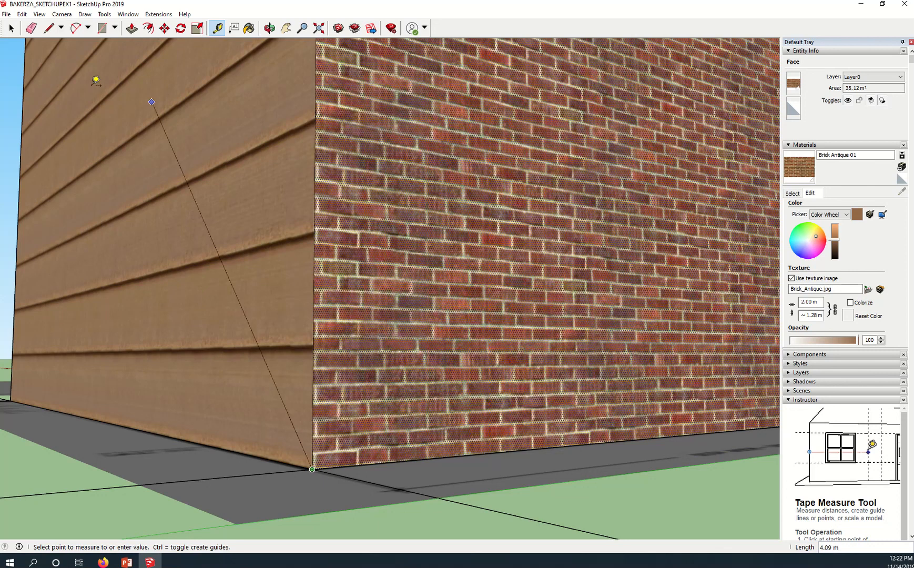
left_click(10, 28)
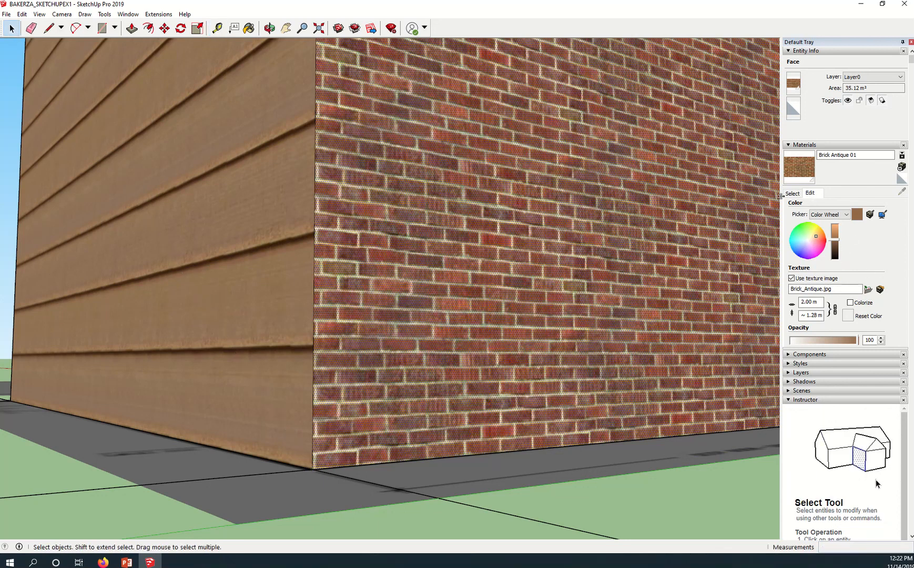
right_click(568, 212)
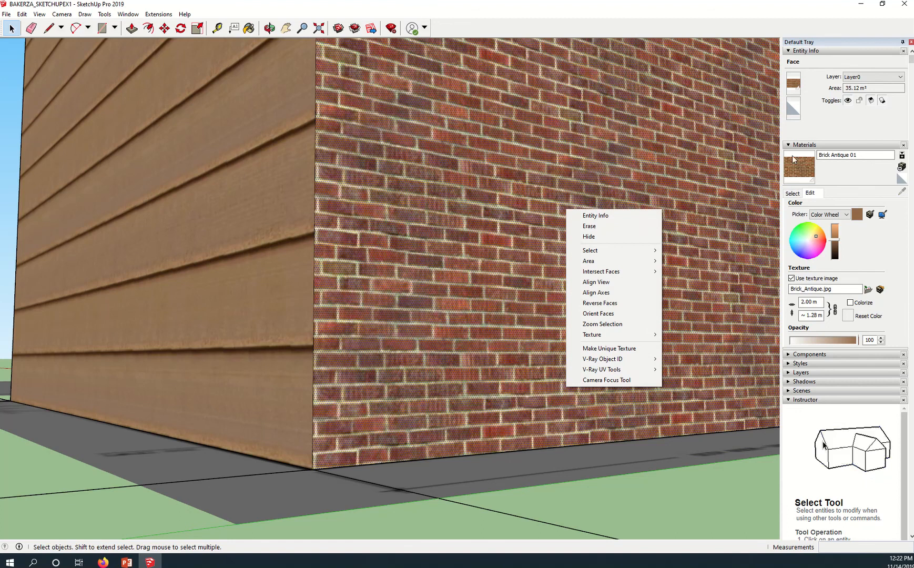
left_click(248, 29)
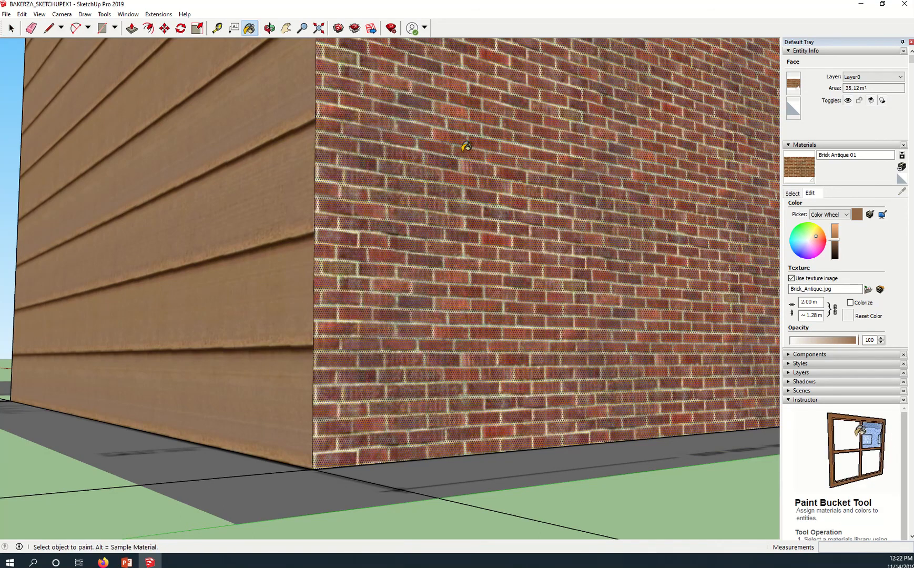
Position the brick texture on the side wall, shifting it towards the far end and upward, and rotate it a quarter turn clockwise to stand the bricks vertically.
right_click(473, 159)
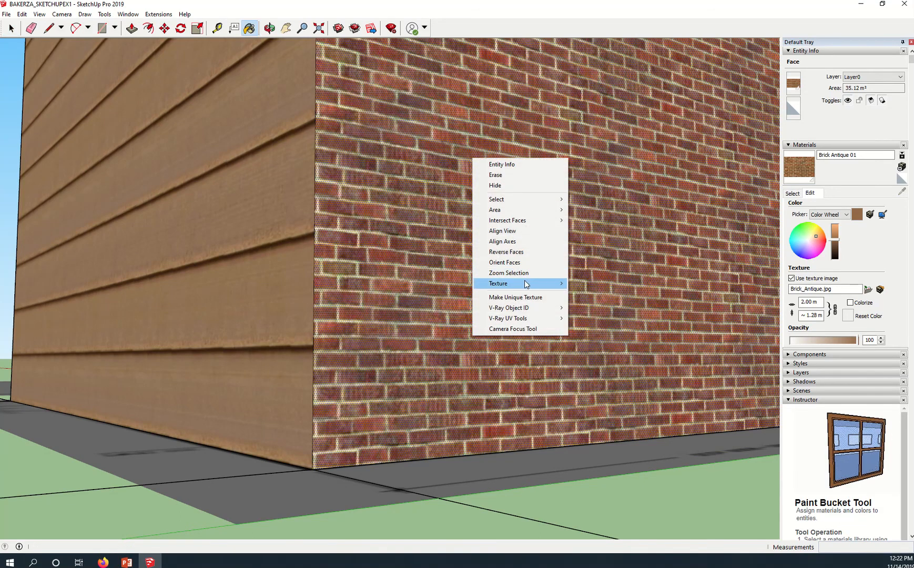
mouse_move(526, 283)
left_click(623, 287)
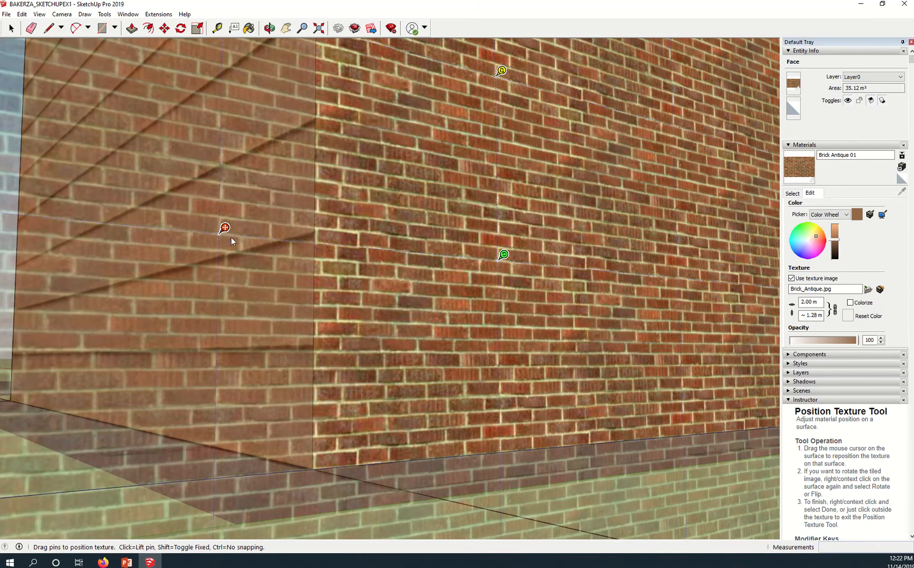
left_click_drag(225, 228, 272, 232)
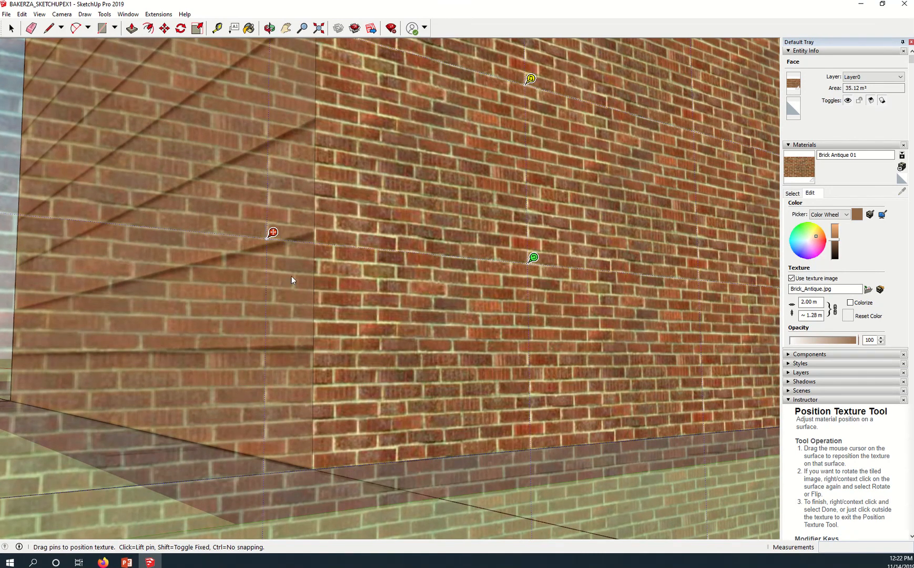
left_click_drag(272, 232, 268, 151)
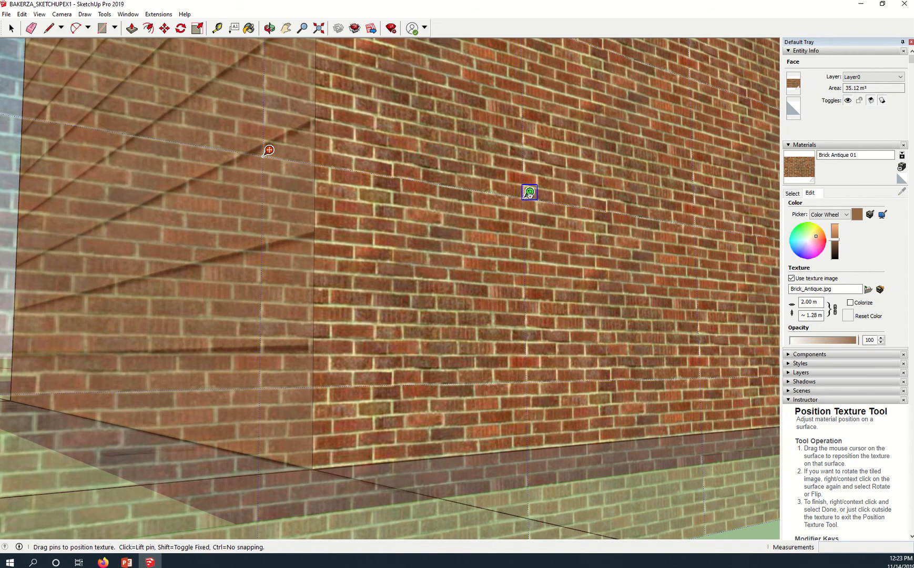
left_click_drag(528, 194, 265, 416)
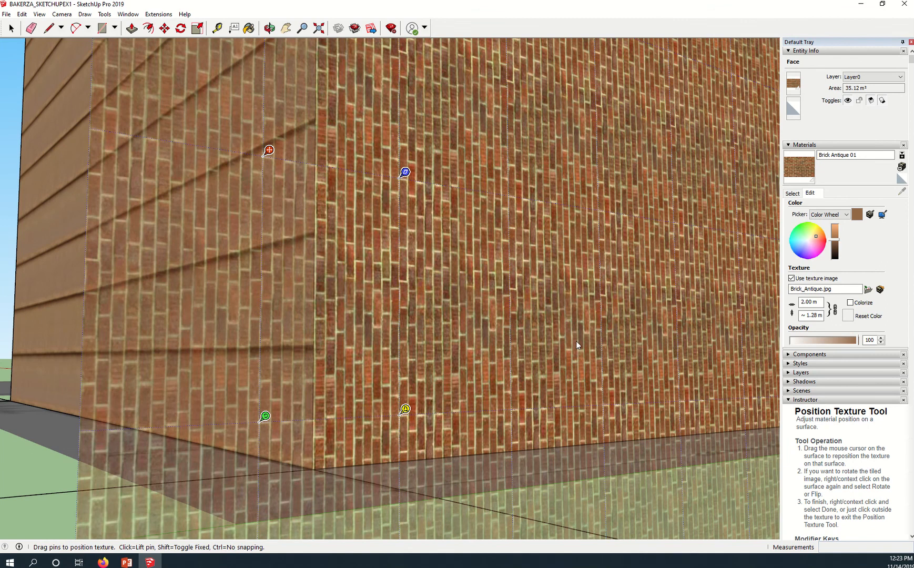